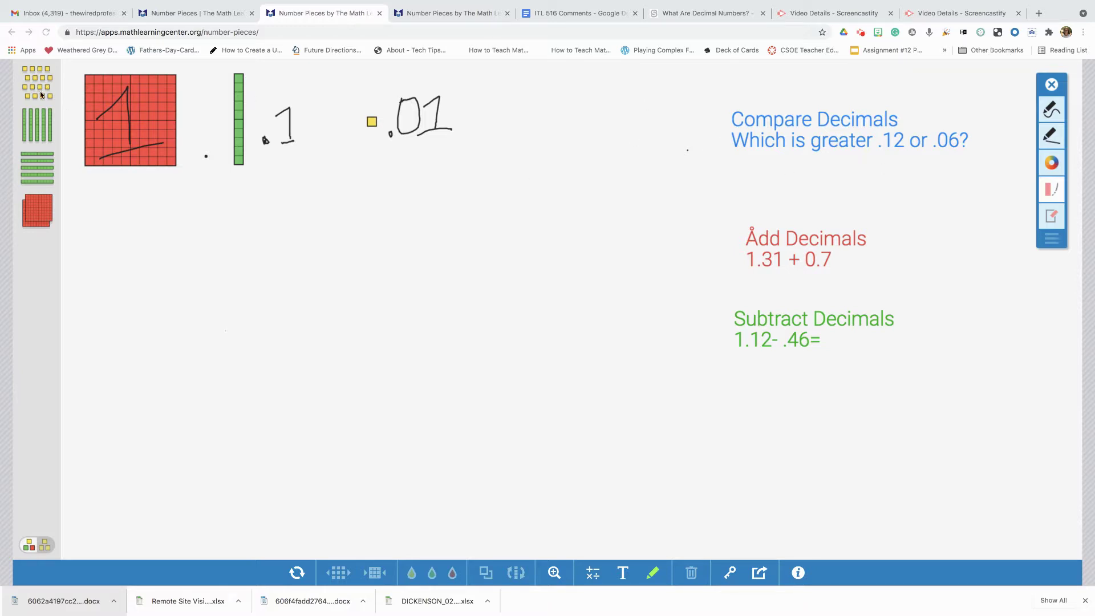
# Model .12 with one tenths rod and two hundredths units, and pen-label it .12.
pyautogui.click(29, 133)
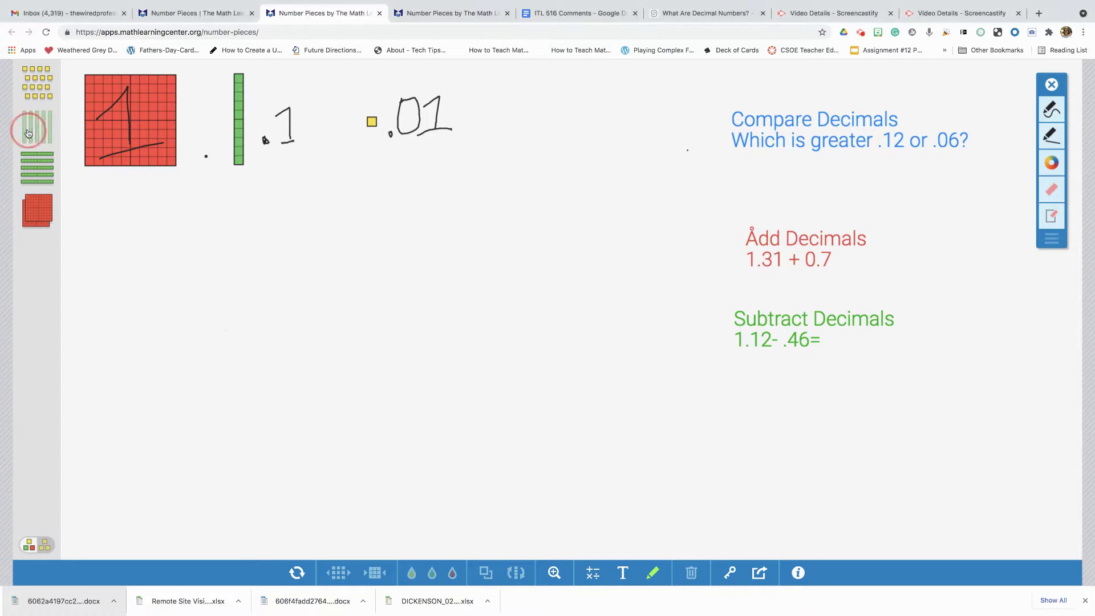
pyautogui.moveTo(29, 133); pyautogui.dragTo(112, 231)
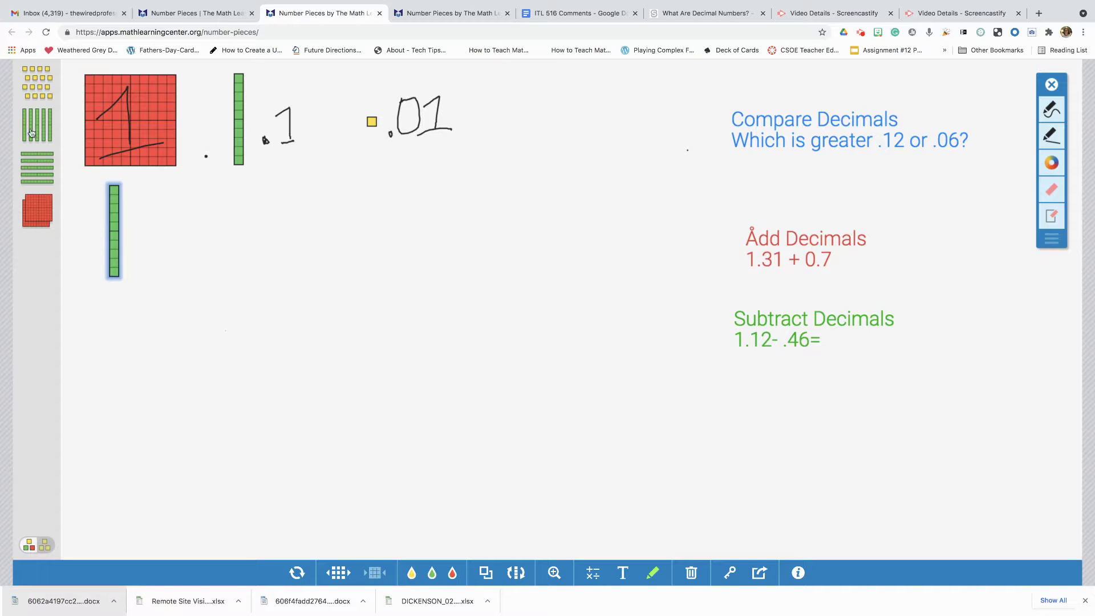
pyautogui.moveTo(33, 89); pyautogui.dragTo(128, 199)
pyautogui.moveTo(40, 106); pyautogui.dragTo(123, 208)
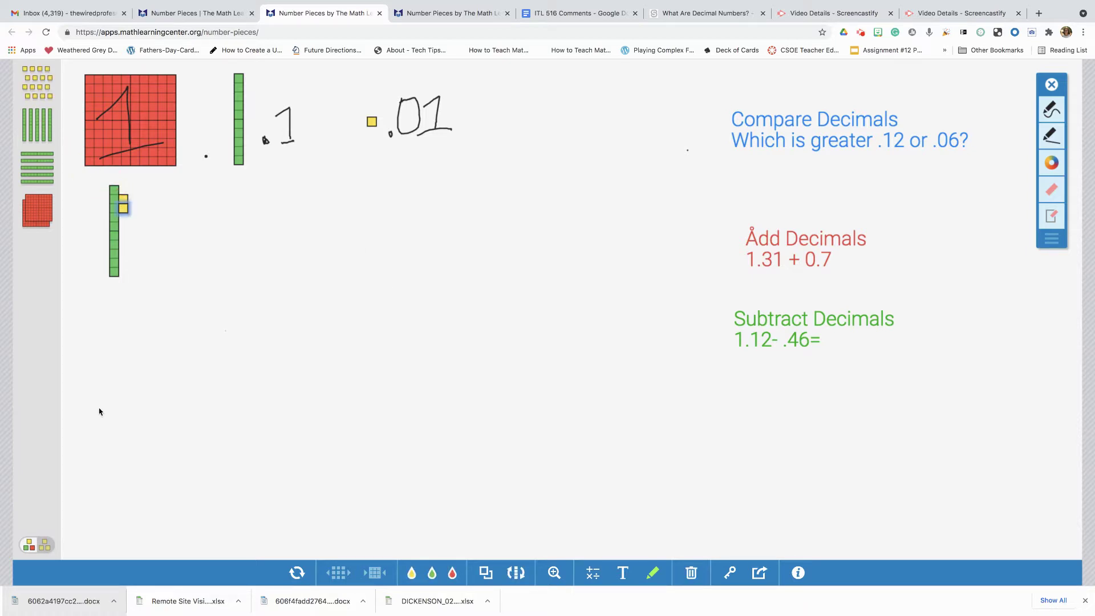
pyautogui.click(1049, 110)
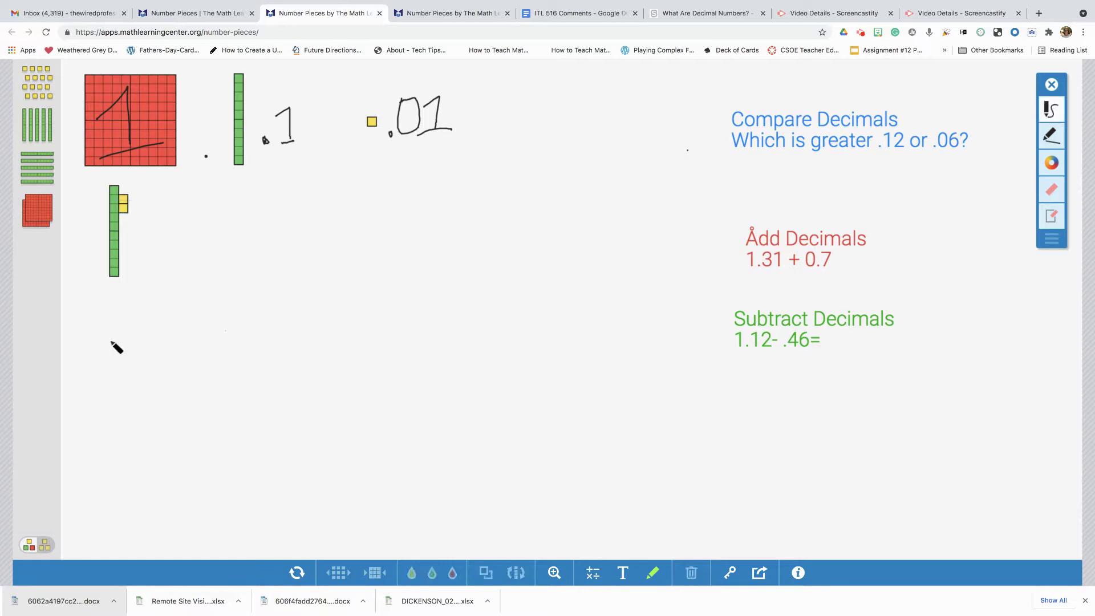
pyautogui.click(103, 310)
pyautogui.moveTo(114, 289)
pyautogui.mouseDown()
pyautogui.moveTo(117, 311)
pyautogui.moveTo(137, 288)
pyautogui.moveTo(131, 309)
pyautogui.moveTo(144, 312)
pyautogui.mouseUp()
# Place six hundredths units in a group to model .06.
pyautogui.moveTo(43, 92); pyautogui.dragTo(256, 221)
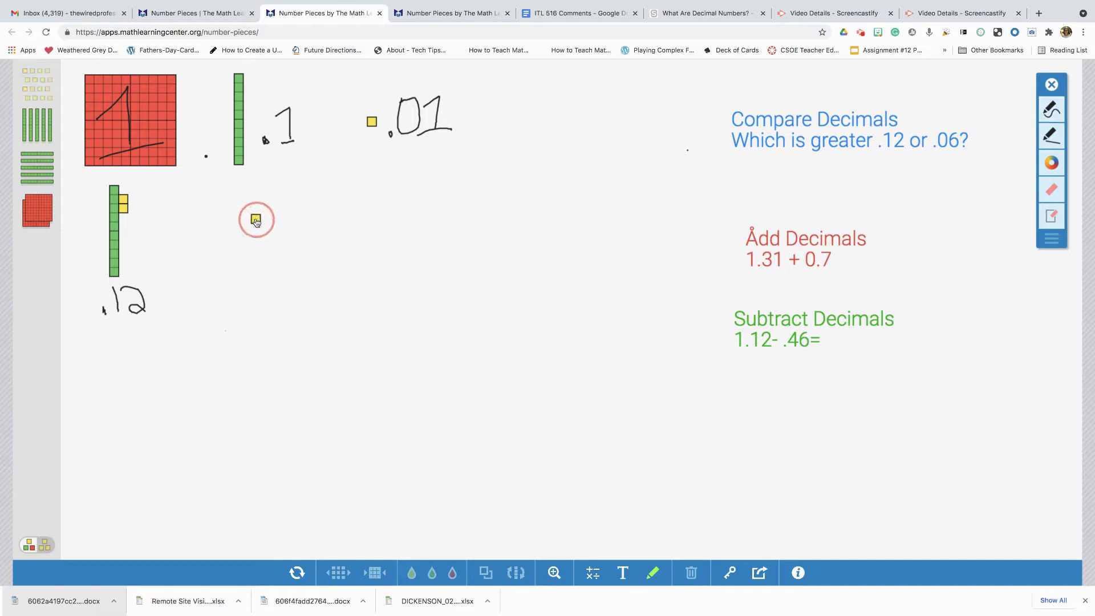
pyautogui.moveTo(34, 82); pyautogui.dragTo(262, 221)
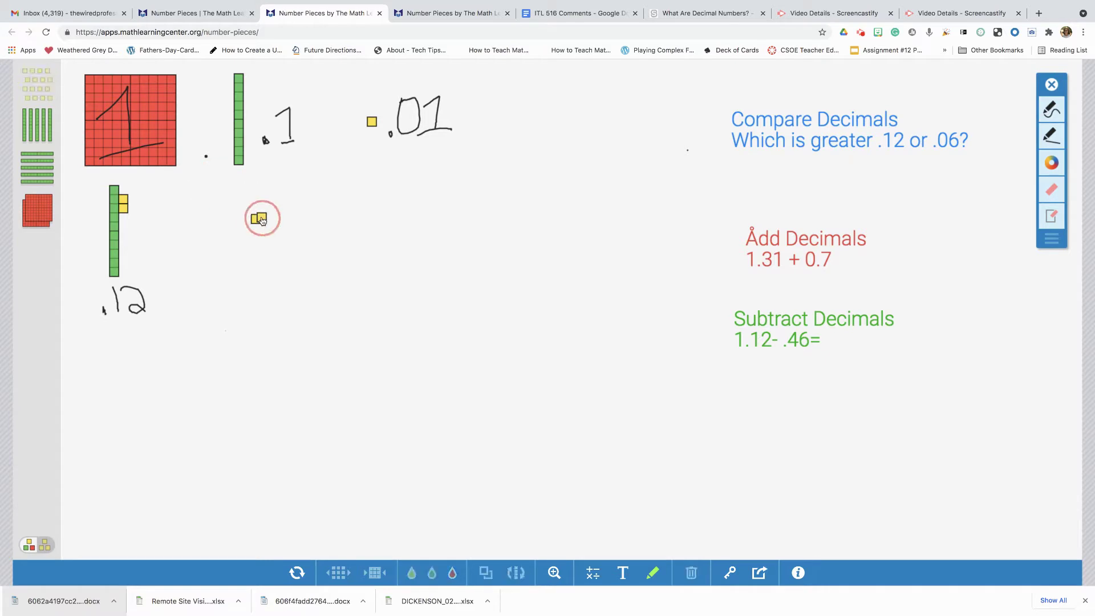
pyautogui.moveTo(46, 90); pyautogui.dragTo(261, 224)
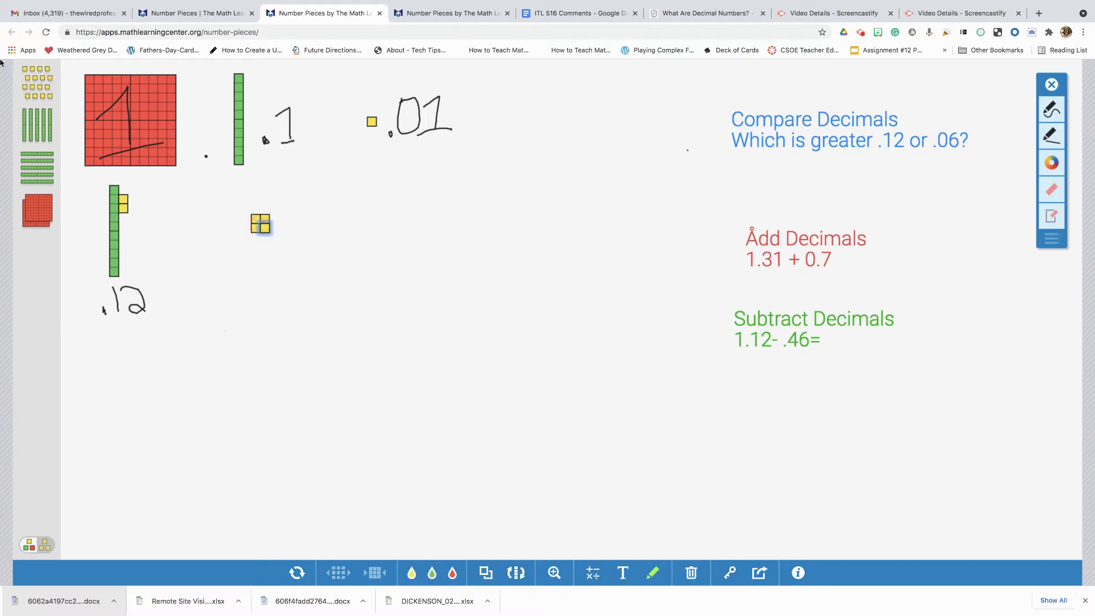
pyautogui.moveTo(31, 84); pyautogui.dragTo(256, 237)
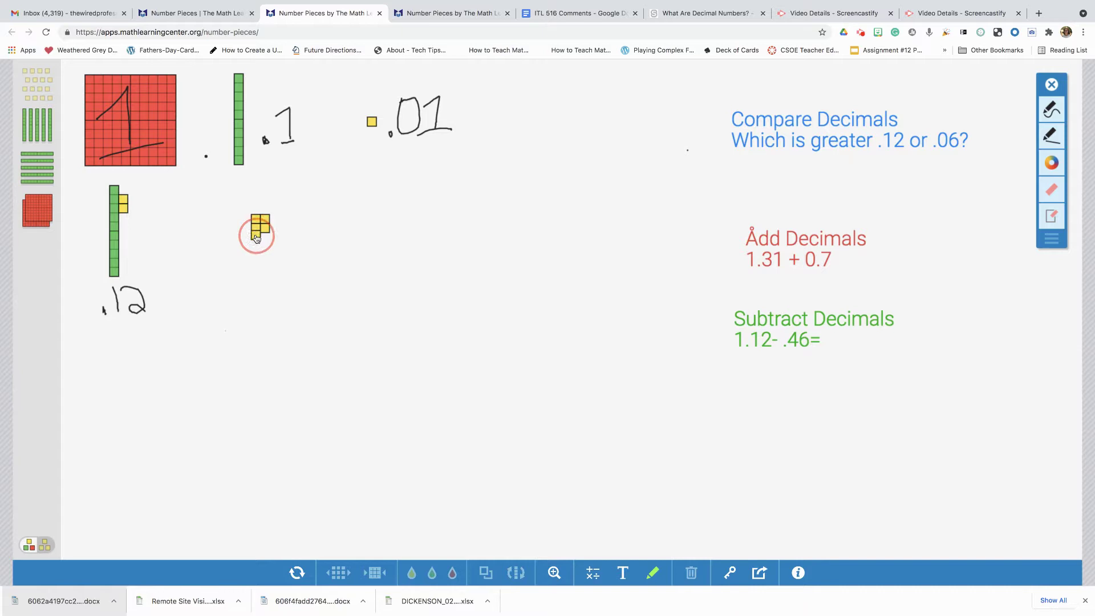
pyautogui.moveTo(38, 84); pyautogui.dragTo(264, 236)
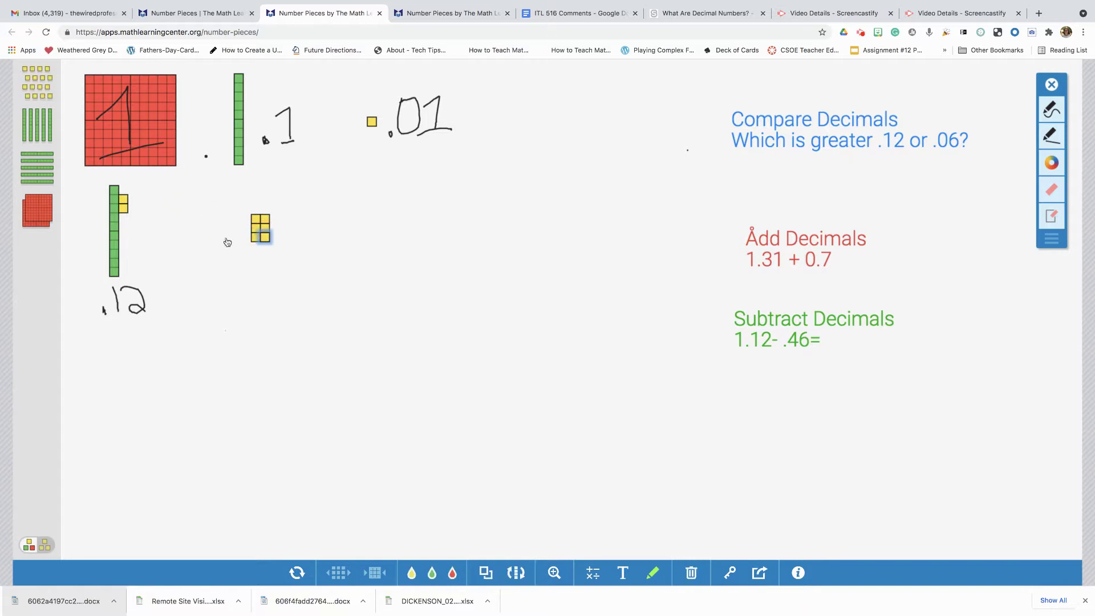
# Label the group .06, draw > between the models, and tick Compare Decimals.
pyautogui.click(1050, 113)
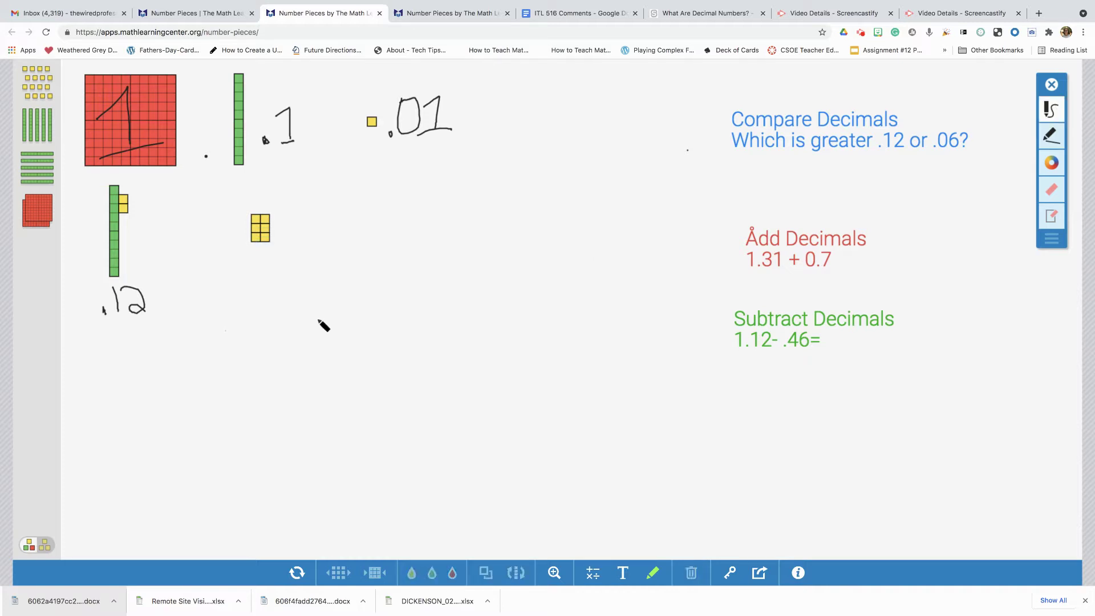
pyautogui.click(249, 290)
pyautogui.moveTo(267, 270)
pyautogui.mouseDown()
pyautogui.moveTo(256, 279)
pyautogui.moveTo(271, 271)
pyautogui.moveTo(296, 286)
pyautogui.moveTo(289, 290)
pyautogui.mouseUp()
pyautogui.moveTo(169, 212)
pyautogui.mouseDown()
pyautogui.moveTo(190, 223)
pyautogui.moveTo(182, 250)
pyautogui.mouseUp()
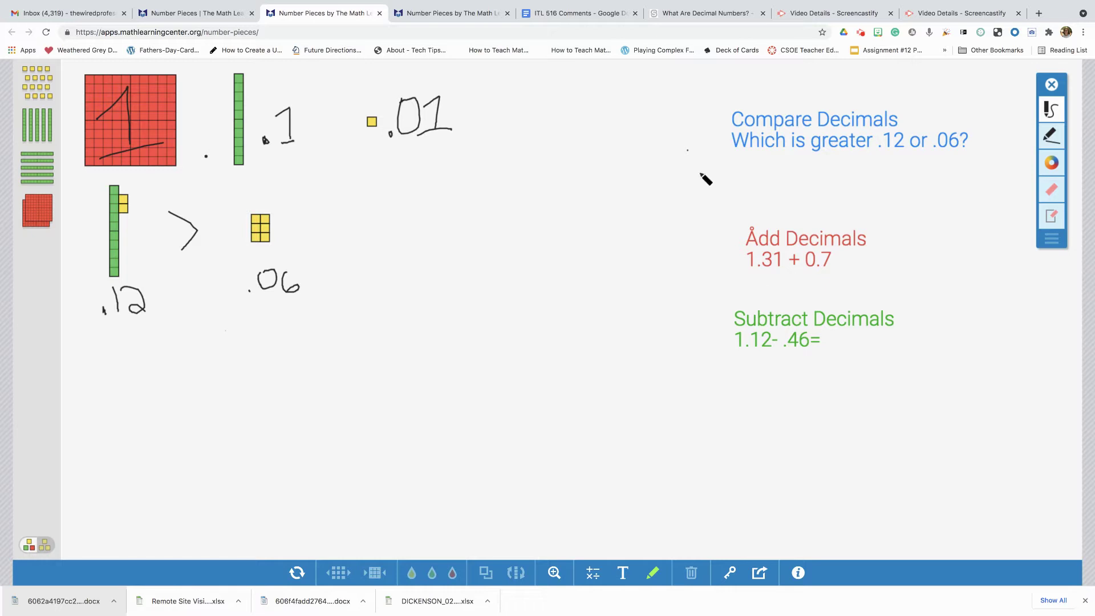
pyautogui.moveTo(680, 151); pyautogui.dragTo(709, 118)
# Model 1.31 with one flat, three tenths rods and one hundredths unit.
pyautogui.moveTo(31, 211); pyautogui.dragTo(138, 356)
pyautogui.moveTo(36, 126); pyautogui.dragTo(212, 387)
pyautogui.click(212, 387)
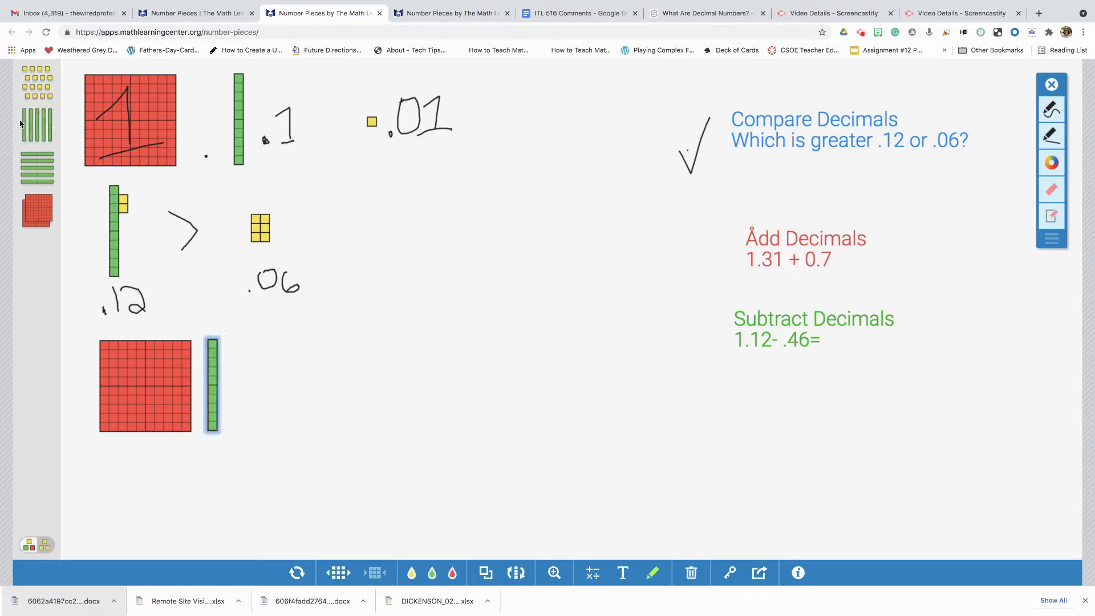
pyautogui.moveTo(20, 123); pyautogui.dragTo(222, 388)
pyautogui.moveTo(31, 131); pyautogui.dragTo(235, 385)
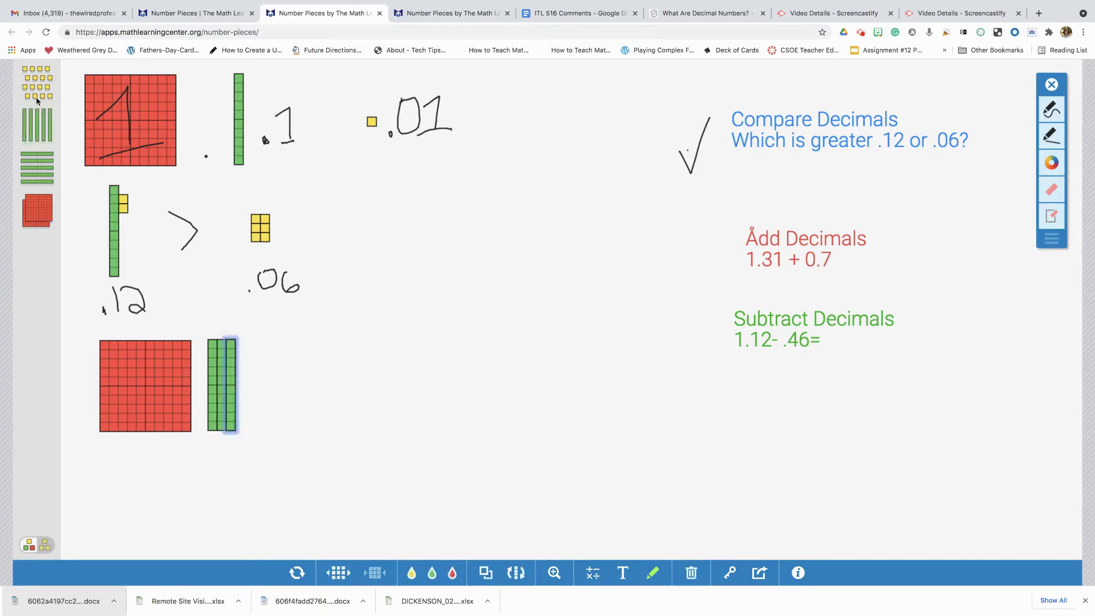
pyautogui.moveTo(36, 97); pyautogui.dragTo(270, 349)
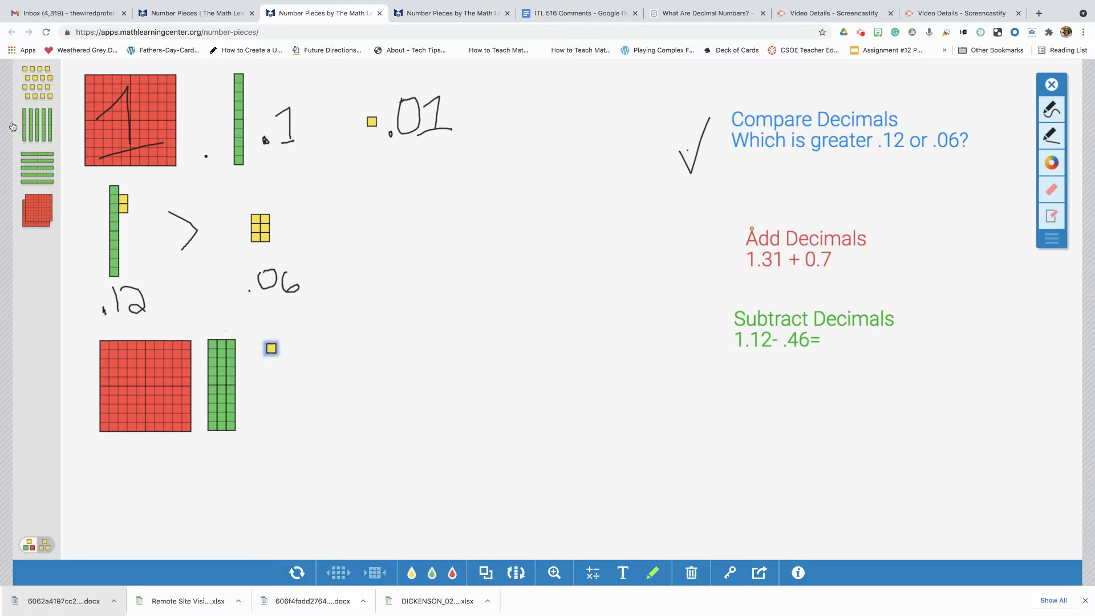
# Build a group of seven tenths rods beside it to model 0.7.
pyautogui.moveTo(41, 127); pyautogui.dragTo(297, 388)
pyautogui.moveTo(33, 132); pyautogui.dragTo(307, 389)
pyautogui.moveTo(35, 126); pyautogui.dragTo(318, 382)
pyautogui.moveTo(36, 128); pyautogui.dragTo(324, 388)
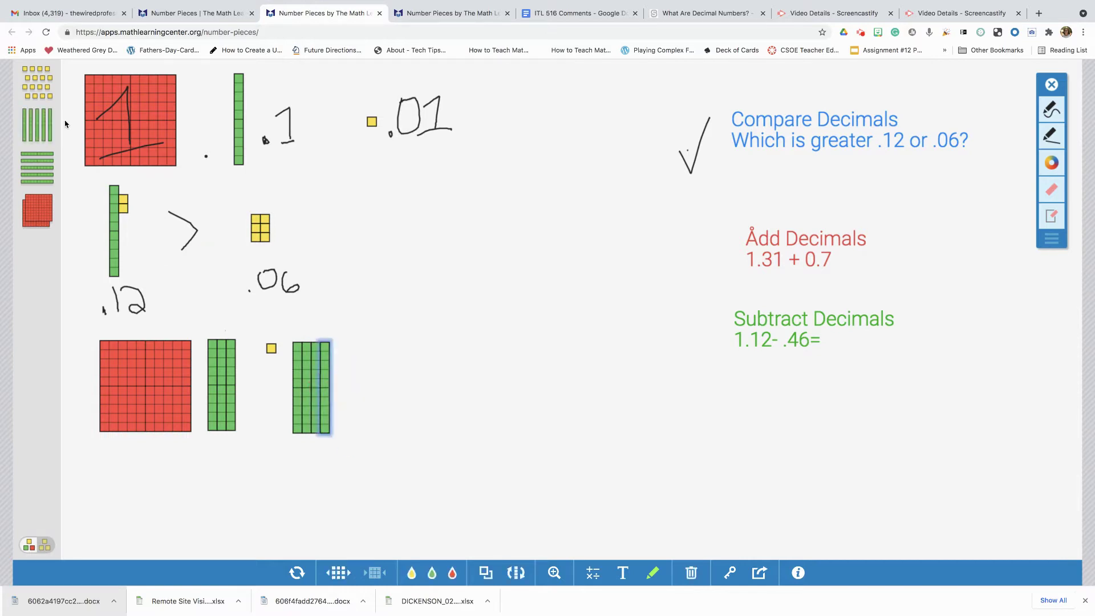
pyautogui.moveTo(34, 124); pyautogui.dragTo(344, 384)
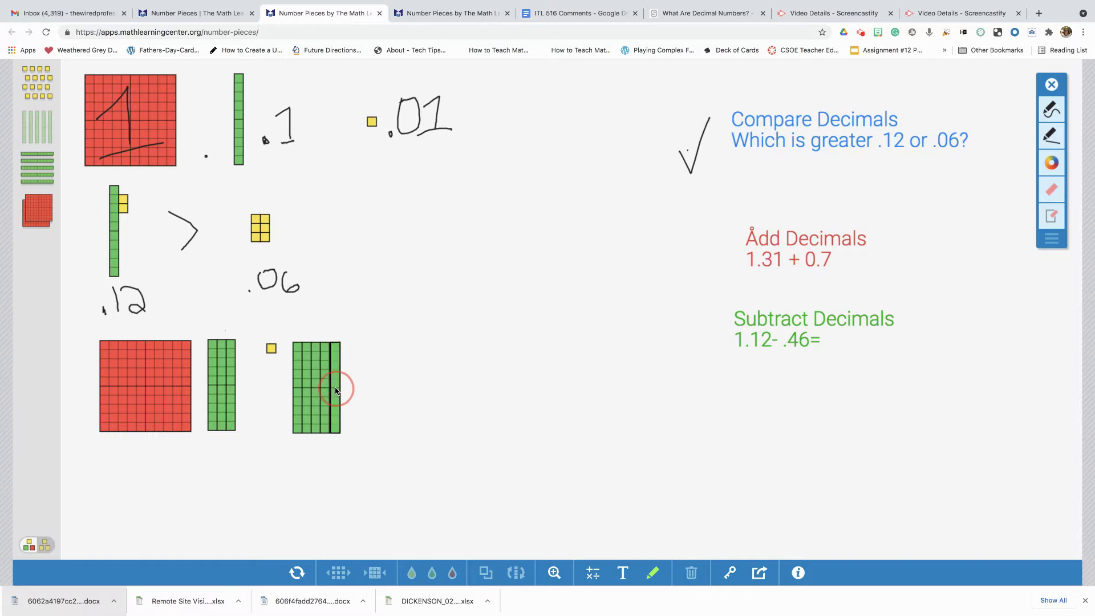
pyautogui.moveTo(33, 133); pyautogui.dragTo(346, 390)
pyautogui.moveTo(33, 127); pyautogui.dragTo(90, 154)
pyautogui.moveTo(182, 231); pyautogui.dragTo(354, 389)
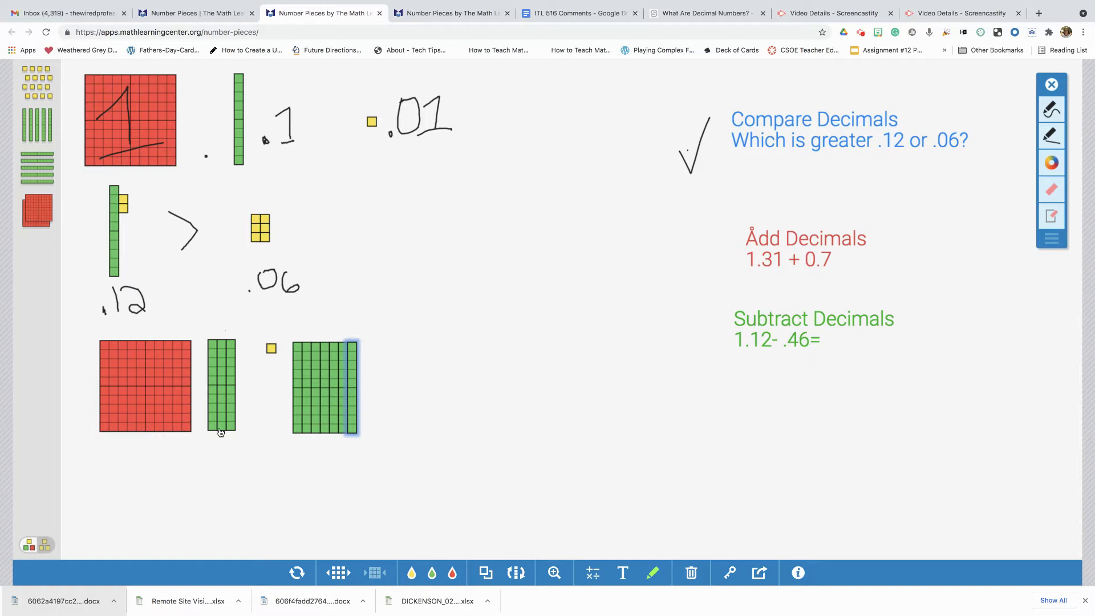
# Move the three tenths from 1.31 into the 0.7 group, forming ten rods.
pyautogui.moveTo(232, 417); pyautogui.dragTo(366, 421)
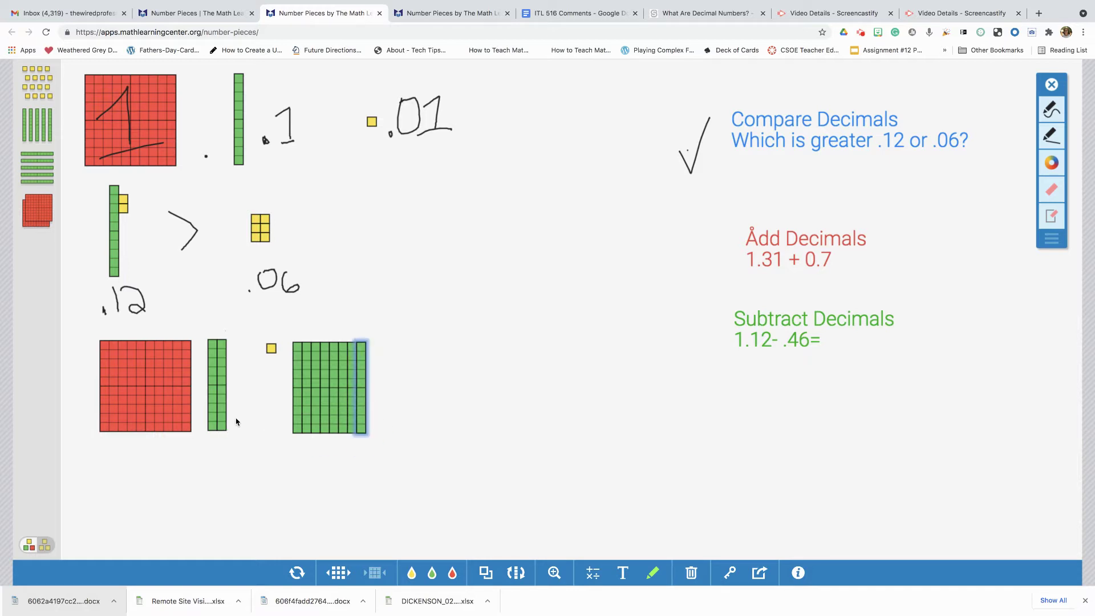
pyautogui.moveTo(220, 424); pyautogui.dragTo(372, 422)
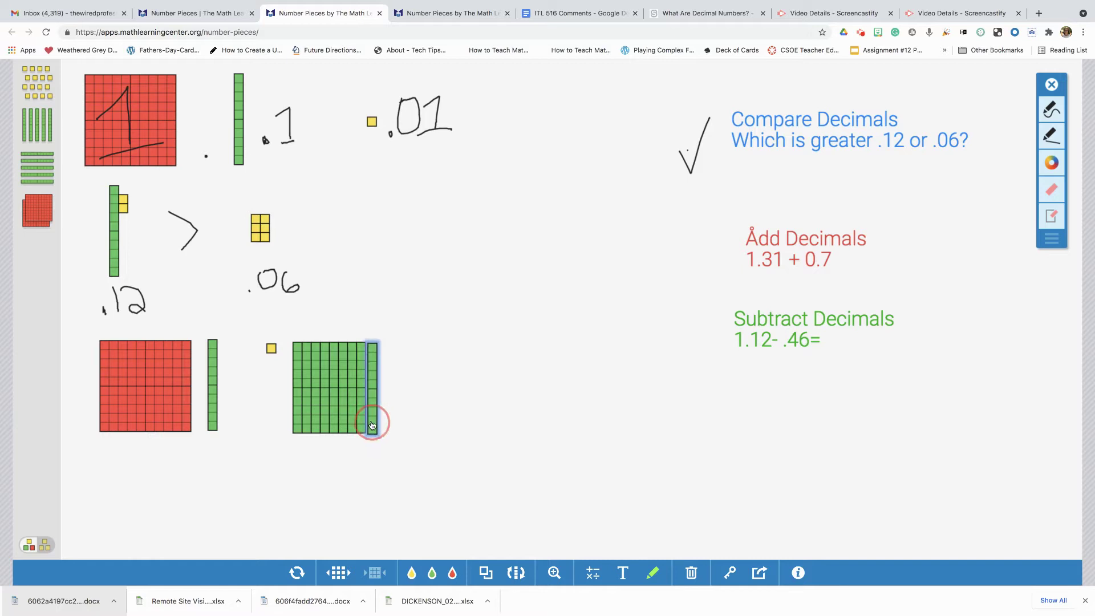
pyautogui.moveTo(222, 421); pyautogui.dragTo(255, 419)
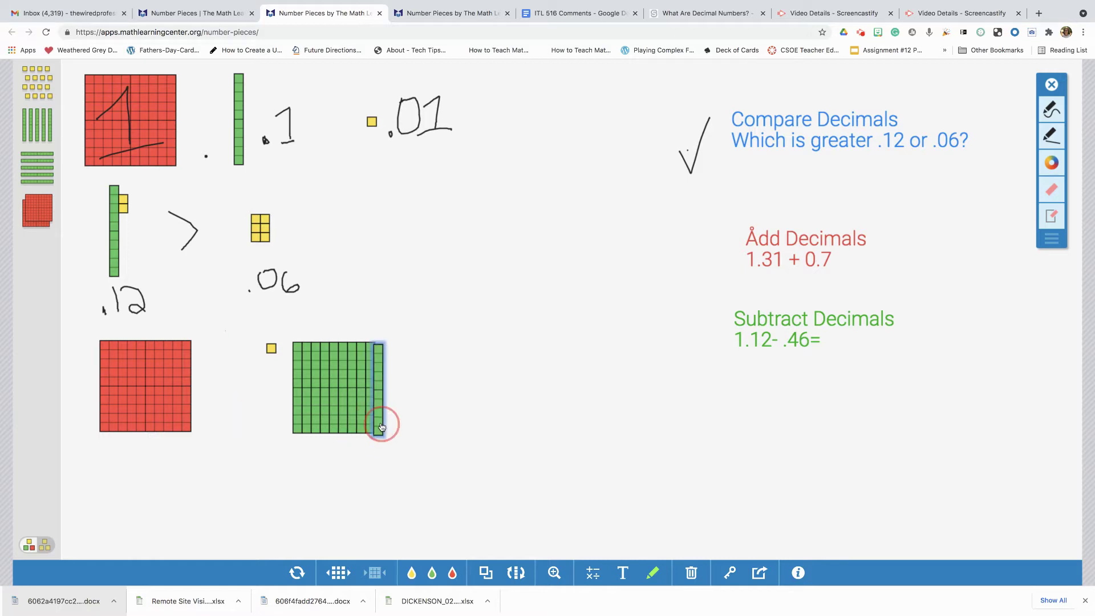
pyautogui.moveTo(382, 427); pyautogui.dragTo(380, 423)
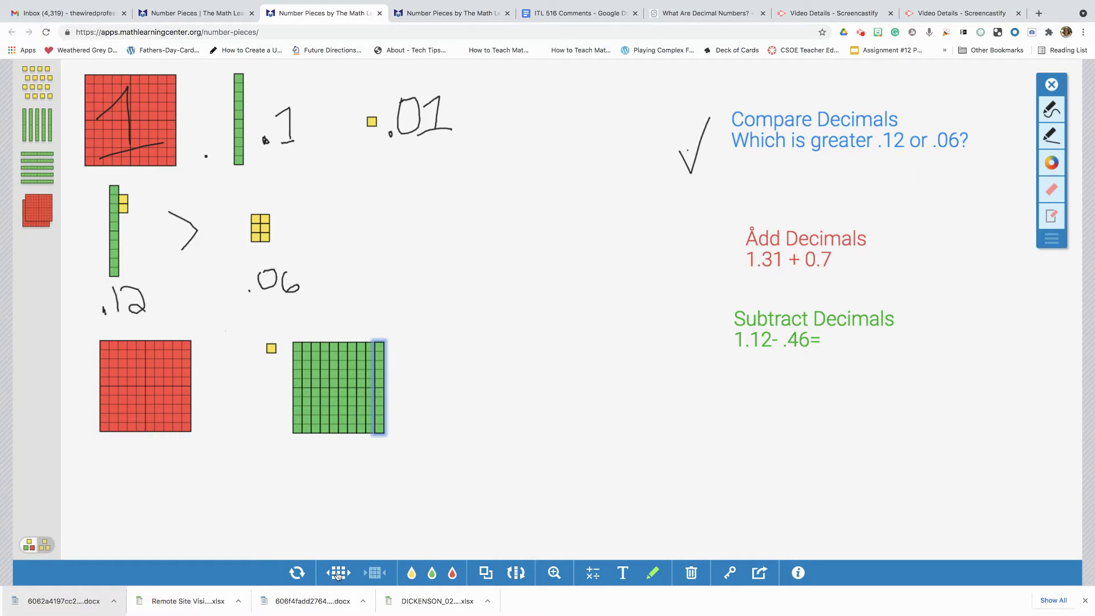
# Regroup the ten tenths rods into a flat and place it below the first flat.
pyautogui.moveTo(291, 334)
pyautogui.mouseDown()
pyautogui.moveTo(391, 349)
pyautogui.moveTo(371, 423)
pyautogui.moveTo(302, 339)
pyautogui.mouseUp()
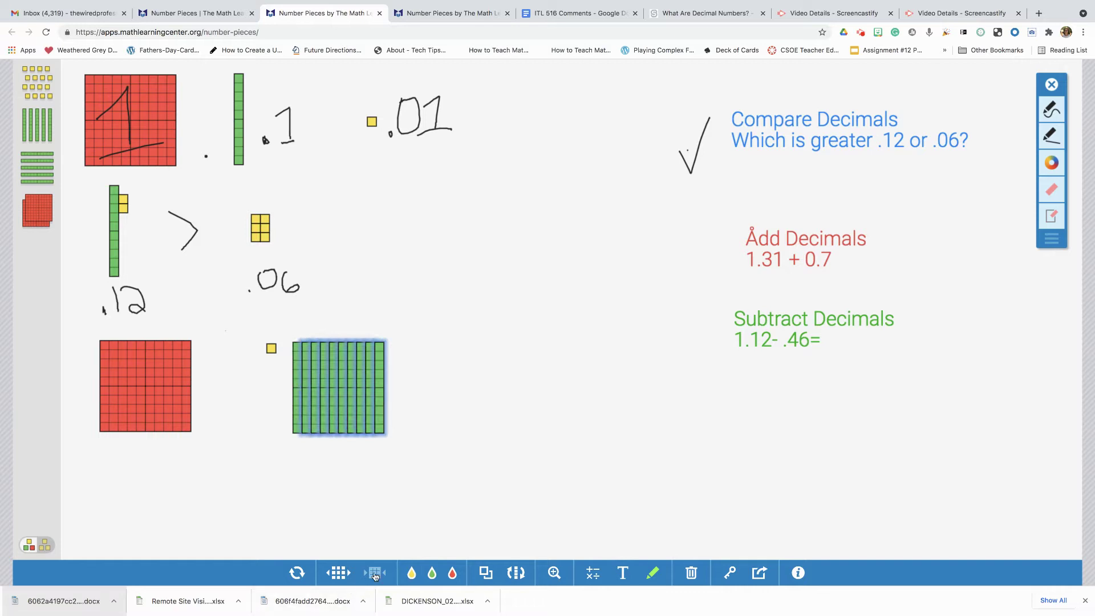
pyautogui.click(313, 457)
pyautogui.moveTo(281, 332)
pyautogui.mouseDown()
pyautogui.moveTo(403, 375)
pyautogui.moveTo(392, 450)
pyautogui.moveTo(340, 457)
pyautogui.moveTo(293, 430)
pyautogui.moveTo(286, 336)
pyautogui.mouseUp()
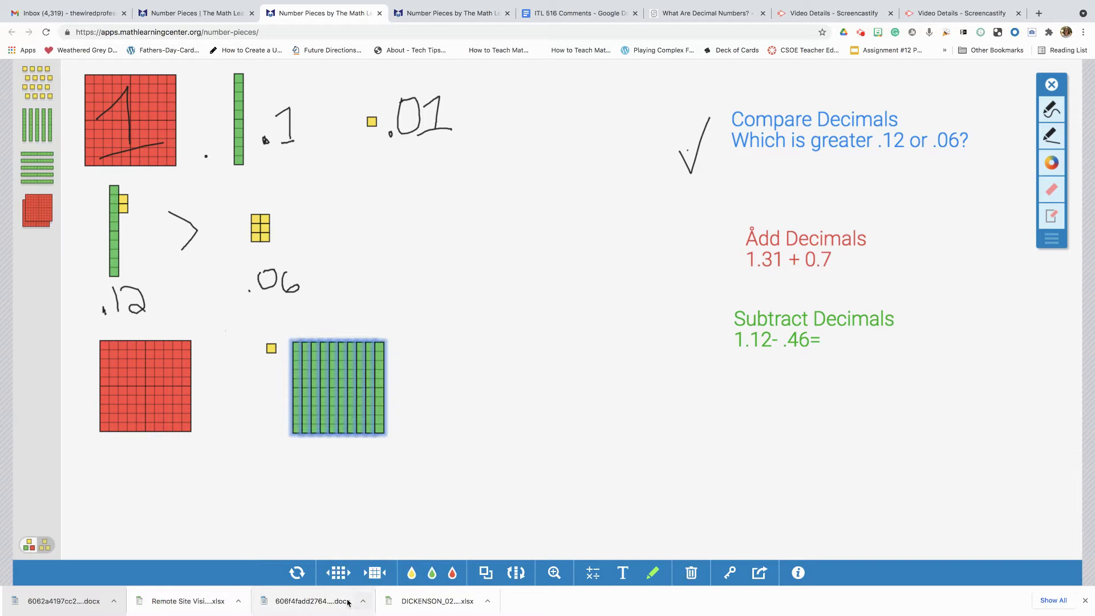
pyautogui.click(374, 573)
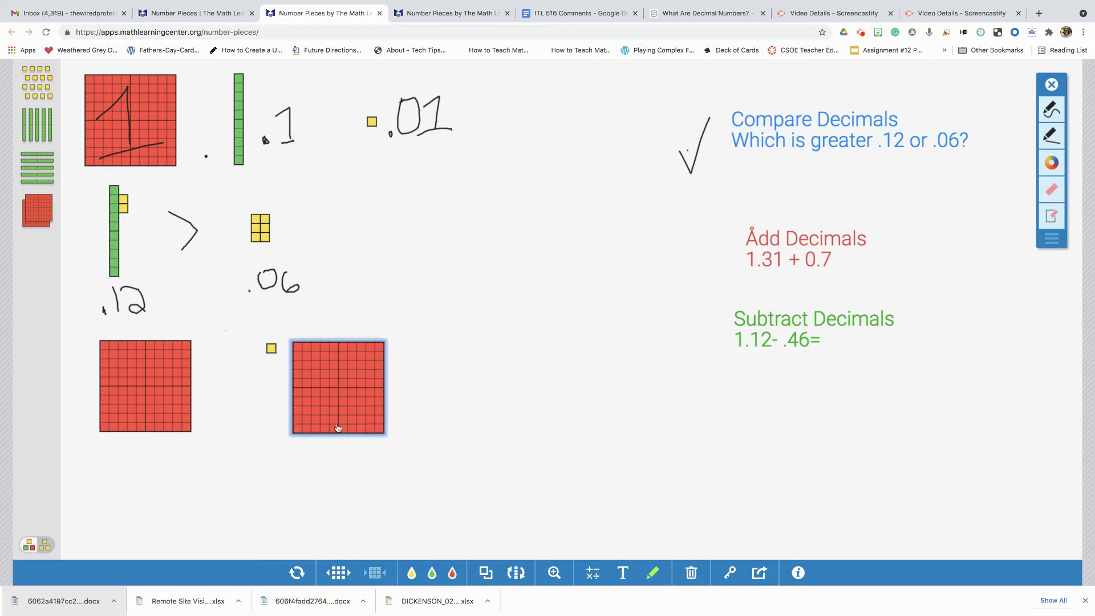
pyautogui.moveTo(338, 404); pyautogui.dragTo(145, 499)
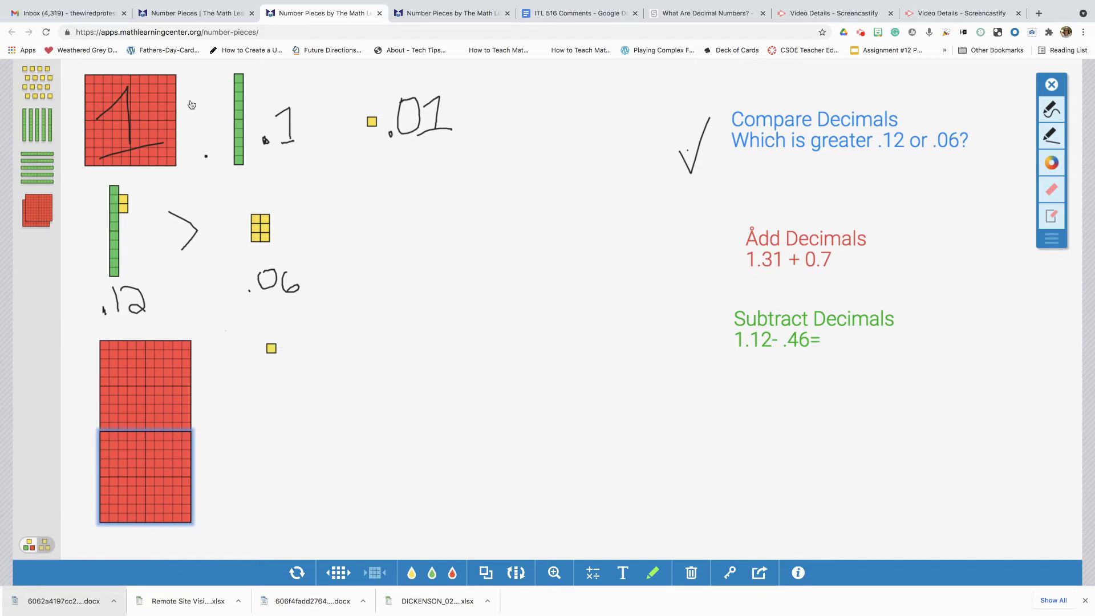
# Write = 2.01 after 1.31 + 0.7 and check off the Add Decimals problem.
pyautogui.click(1047, 111)
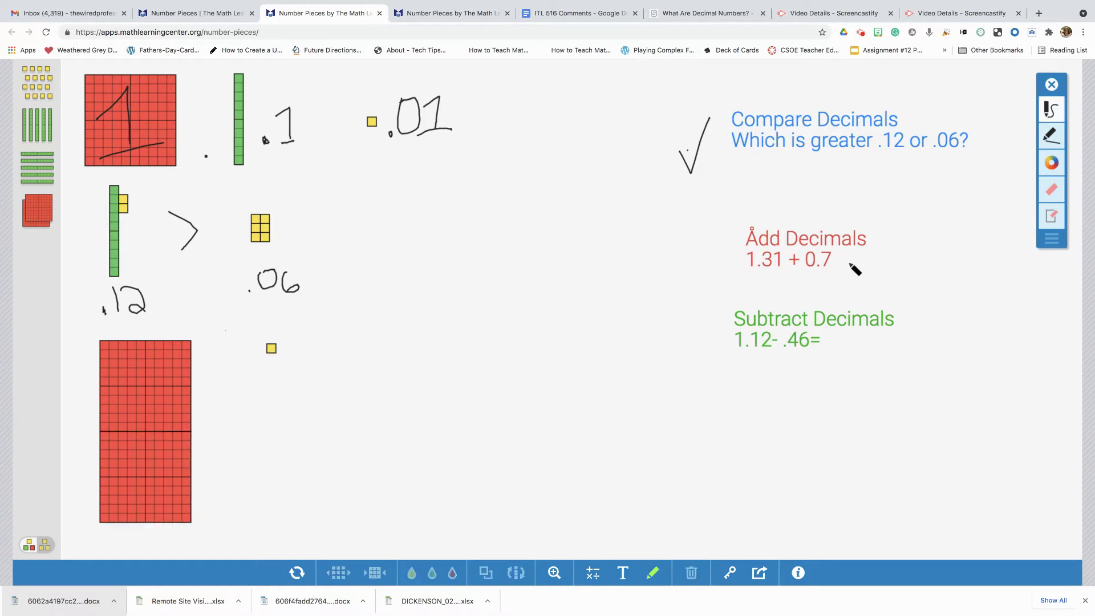
pyautogui.moveTo(846, 257); pyautogui.dragTo(868, 264)
pyautogui.click(884, 245)
pyautogui.moveTo(884, 245)
pyautogui.mouseDown()
pyautogui.moveTo(929, 277)
pyautogui.moveTo(942, 241)
pyautogui.moveTo(974, 242)
pyautogui.moveTo(986, 254)
pyautogui.moveTo(977, 277)
pyautogui.moveTo(996, 274)
pyautogui.mouseUp()
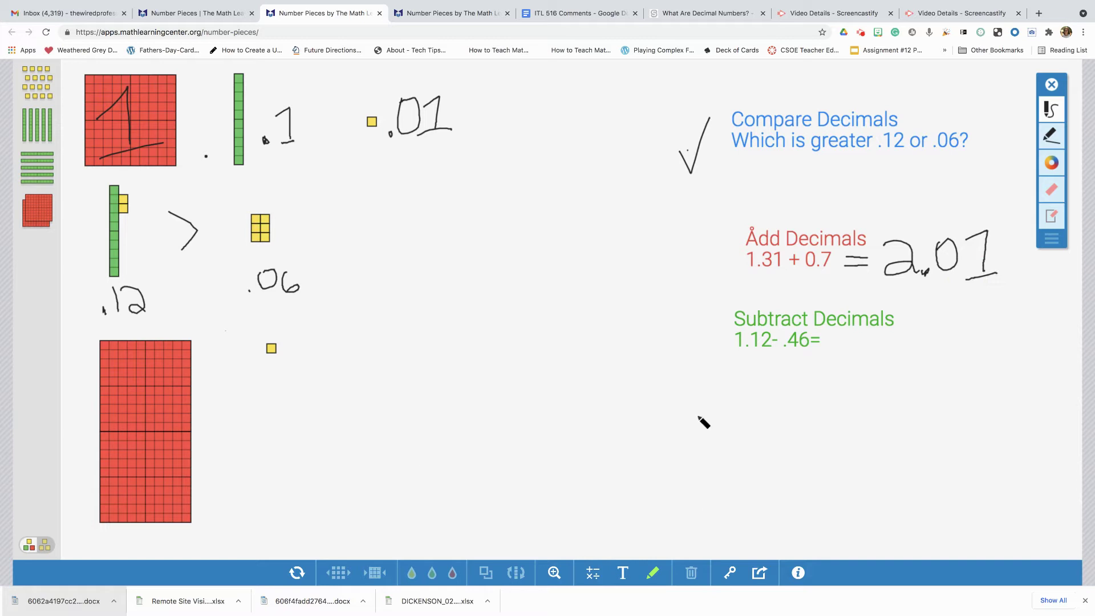
pyautogui.moveTo(659, 252); pyautogui.dragTo(727, 204)
# Model 1.12 with one flat, one tenths rod and two hundredths units.
pyautogui.moveTo(37, 210); pyautogui.dragTo(464, 413)
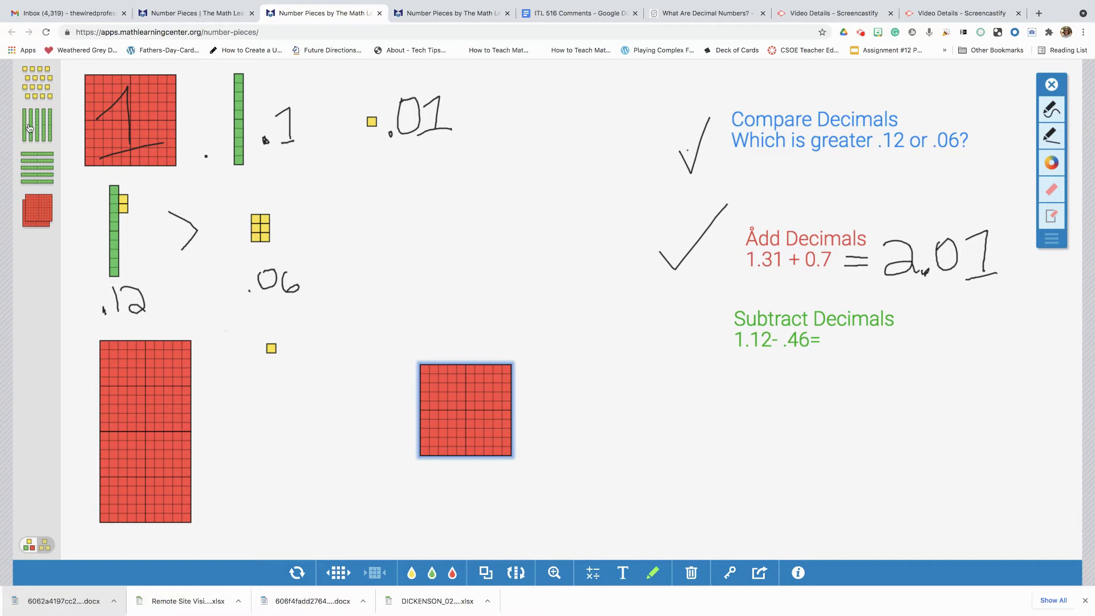
pyautogui.moveTo(29, 128); pyautogui.dragTo(541, 409)
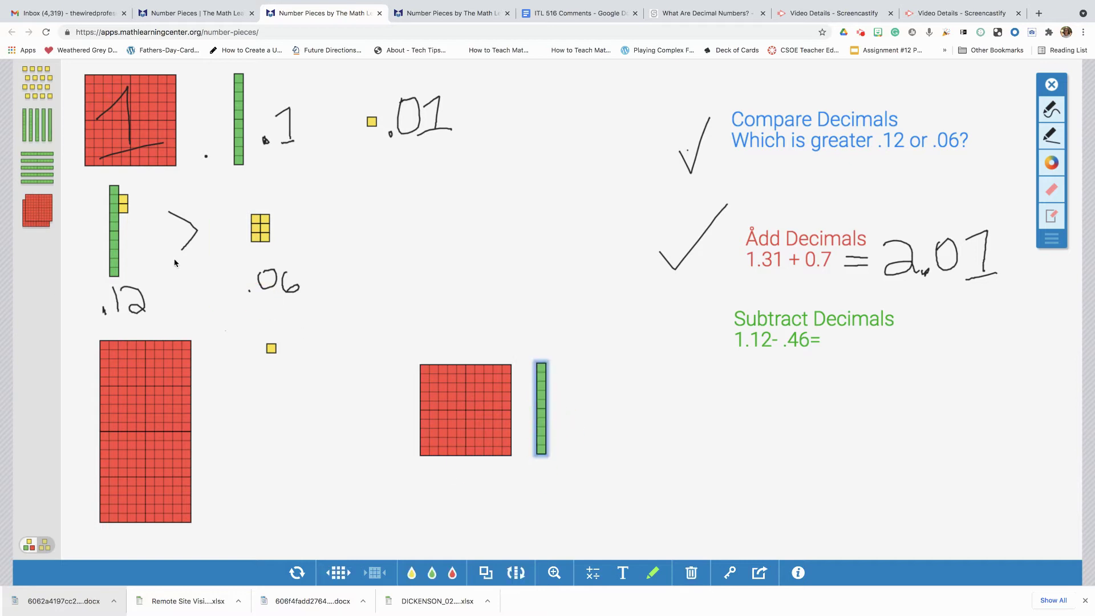
pyautogui.moveTo(22, 122); pyautogui.dragTo(12, 89)
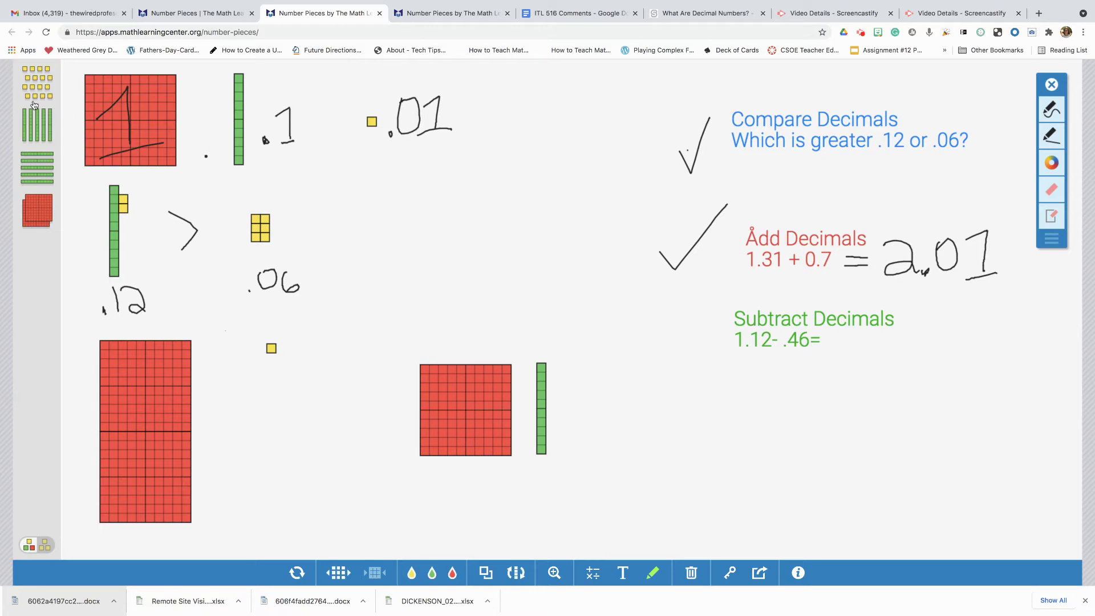
pyautogui.moveTo(34, 104); pyautogui.dragTo(574, 369)
pyautogui.moveTo(26, 96); pyautogui.dragTo(582, 372)
# Break the tenths rod apart into a column of ten hundredths units.
pyautogui.click(542, 446)
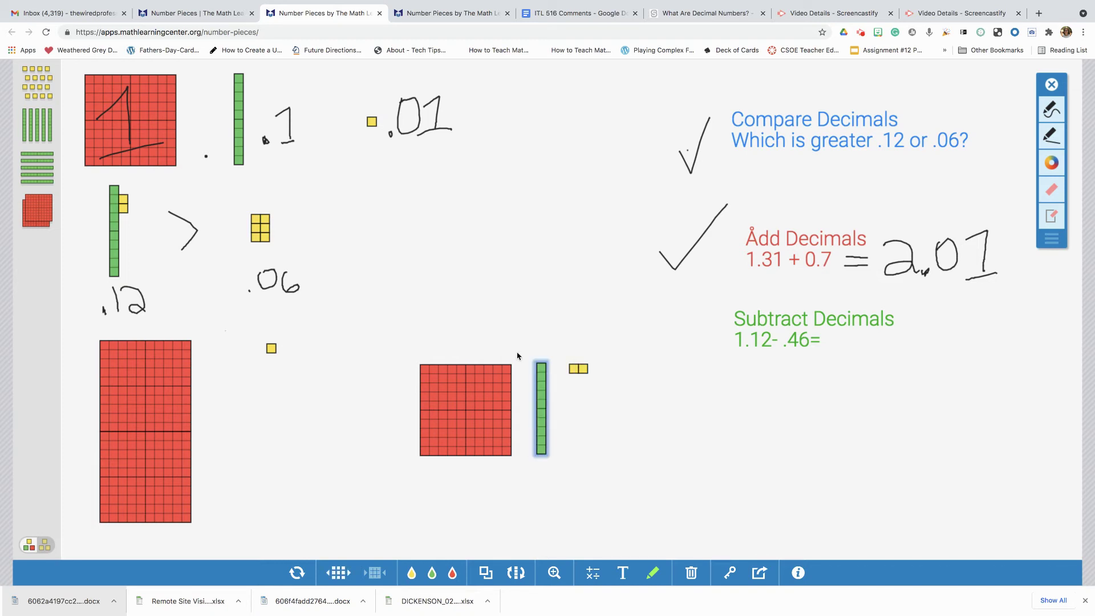
pyautogui.click(340, 577)
pyautogui.moveTo(541, 452); pyautogui.dragTo(536, 450)
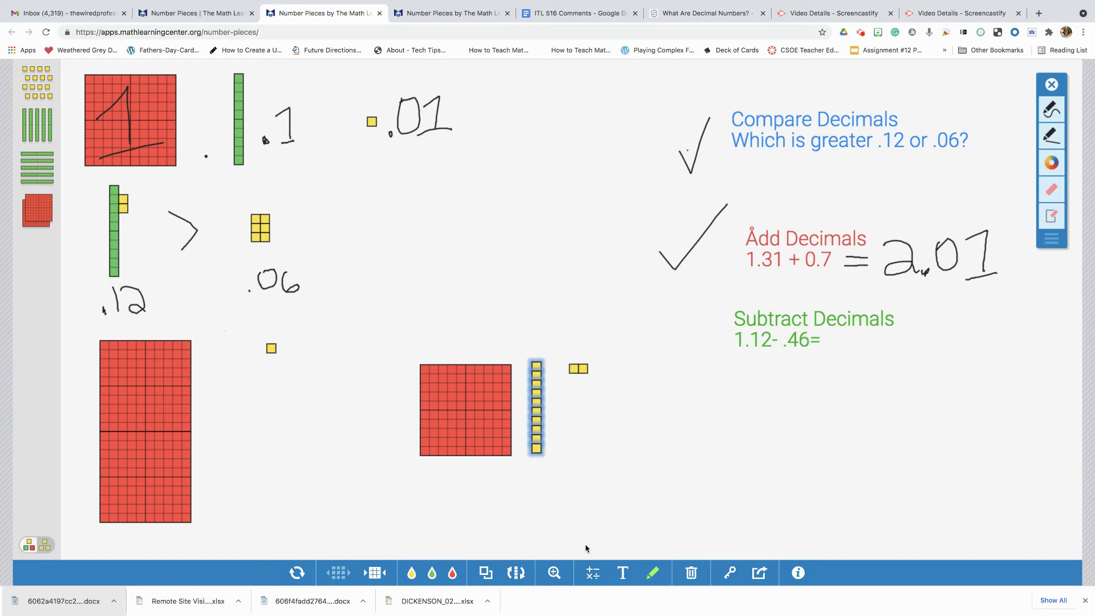
# Delete six hundredths units: the two loose ones and four from the column.
pyautogui.click(579, 368)
pyautogui.press('Delete')
pyautogui.click(569, 365)
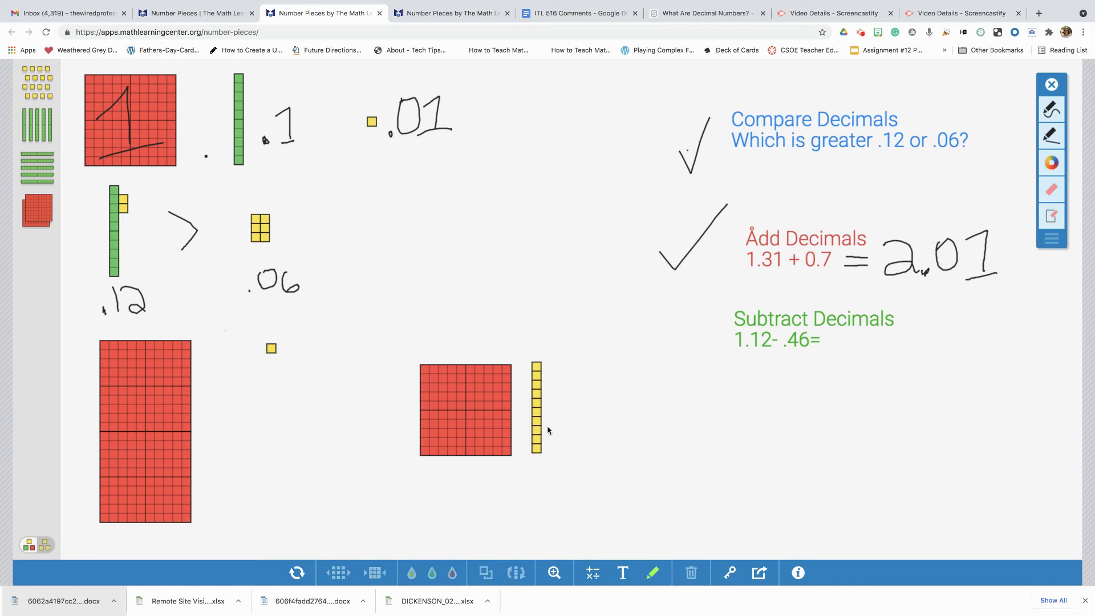
pyautogui.click(536, 451)
pyautogui.press('Delete')
pyautogui.click(536, 442)
pyautogui.press('Delete')
pyautogui.click(539, 435)
pyautogui.press('Delete')
pyautogui.click(540, 423)
pyautogui.press('Delete')
# Break the flat into ten tenths rods and take four rods away.
pyautogui.moveTo(478, 450)
pyautogui.mouseDown()
pyautogui.moveTo(469, 446)
pyautogui.moveTo(482, 438)
pyautogui.moveTo(473, 440)
pyautogui.mouseUp()
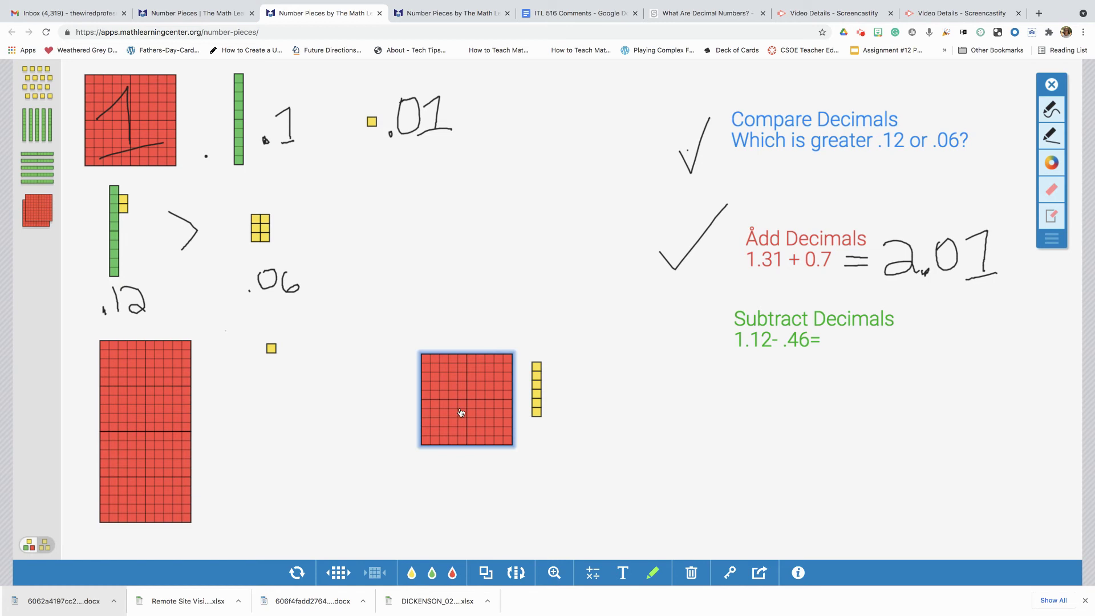
pyautogui.click(352, 572)
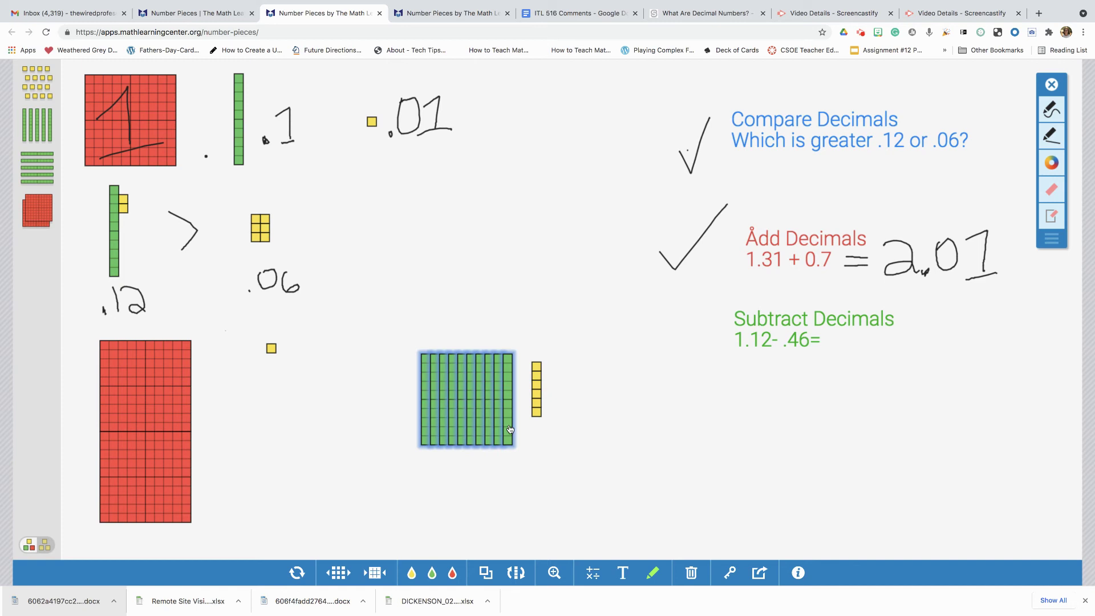
pyautogui.moveTo(510, 433); pyautogui.dragTo(486, 444)
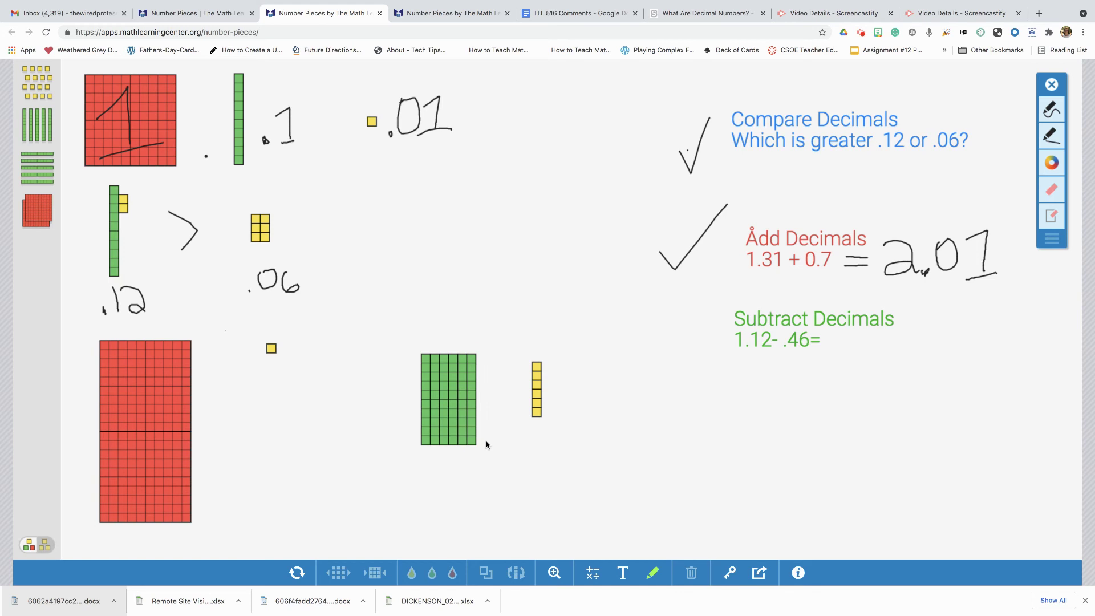
# Circle the six remaining rods in pen and tick off rods along the block's bottom.
pyautogui.click(1047, 112)
pyautogui.moveTo(403, 345)
pyautogui.mouseDown()
pyautogui.moveTo(480, 357)
pyautogui.moveTo(481, 471)
pyautogui.moveTo(416, 472)
pyautogui.moveTo(429, 330)
pyautogui.mouseUp()
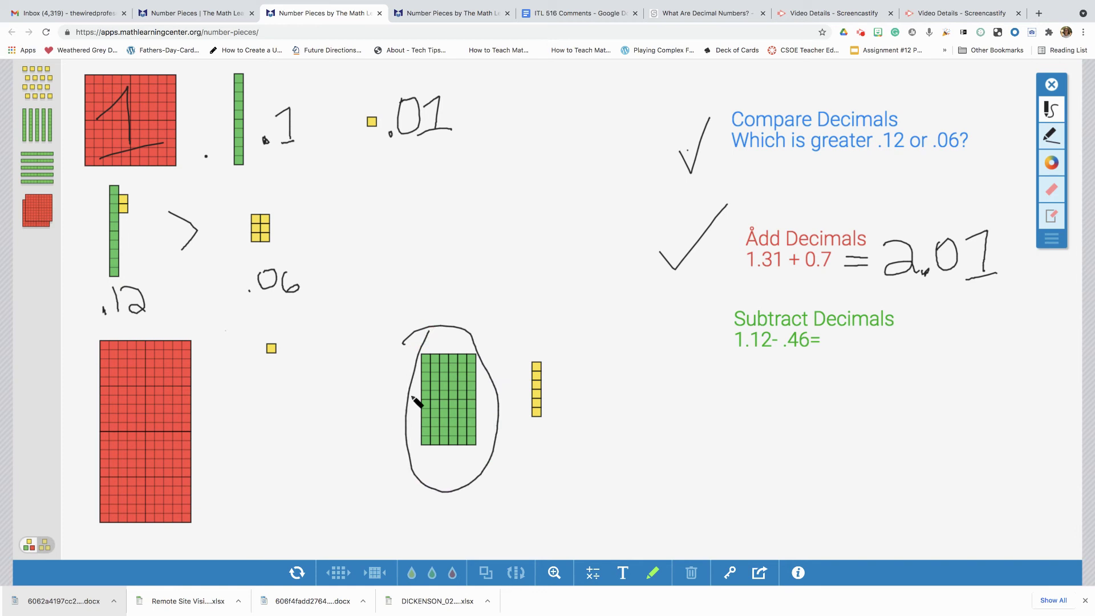
pyautogui.click(423, 440)
pyautogui.click(439, 439)
pyautogui.click(449, 439)
pyautogui.click(461, 437)
pyautogui.click(467, 438)
# Write .66 as the answer, check off Subtract Decimals, and strike through the comparison question.
pyautogui.moveTo(836, 339)
pyautogui.mouseDown()
pyautogui.moveTo(845, 372)
pyautogui.moveTo(831, 370)
pyautogui.mouseUp()
pyautogui.moveTo(861, 339); pyautogui.dragTo(856, 367)
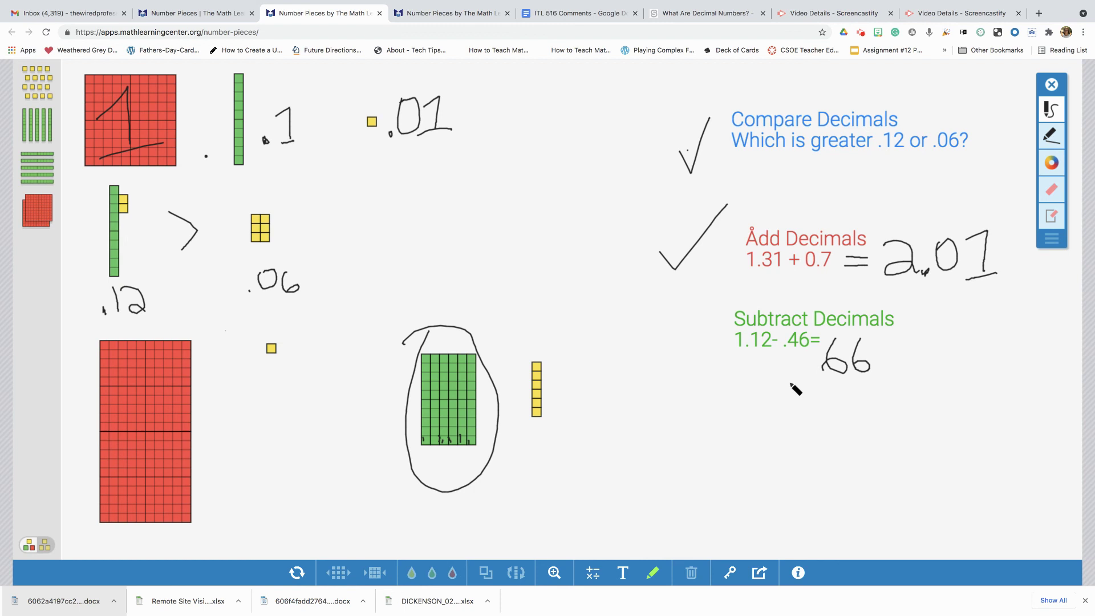
pyautogui.moveTo(804, 374); pyautogui.dragTo(885, 383)
pyautogui.moveTo(687, 334)
pyautogui.mouseDown()
pyautogui.moveTo(691, 350)
pyautogui.moveTo(747, 301)
pyautogui.mouseUp()
pyautogui.moveTo(730, 133); pyautogui.dragTo(895, 148)
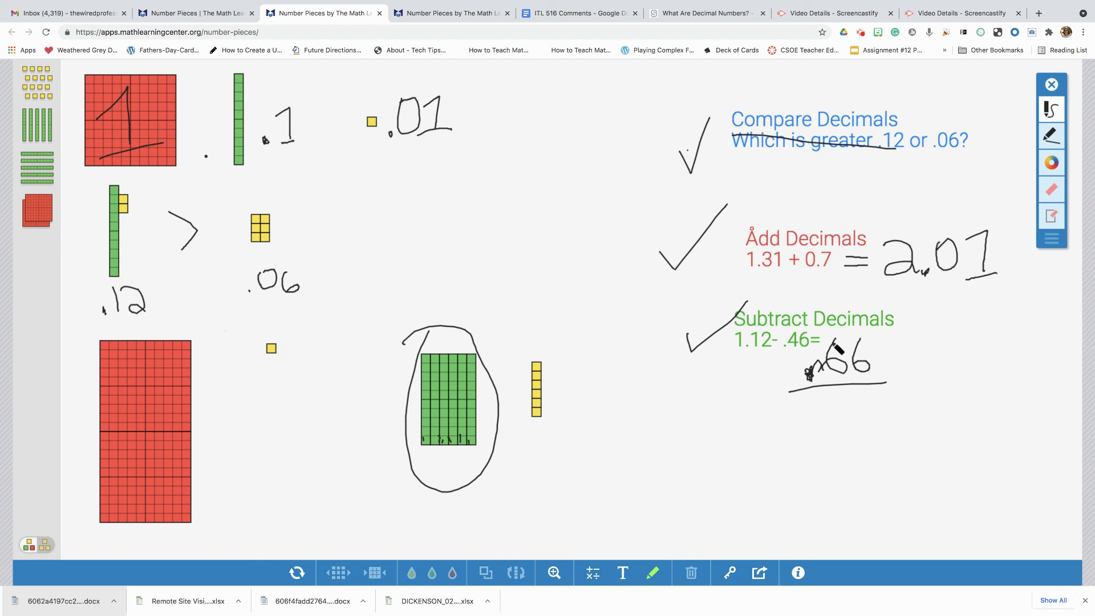